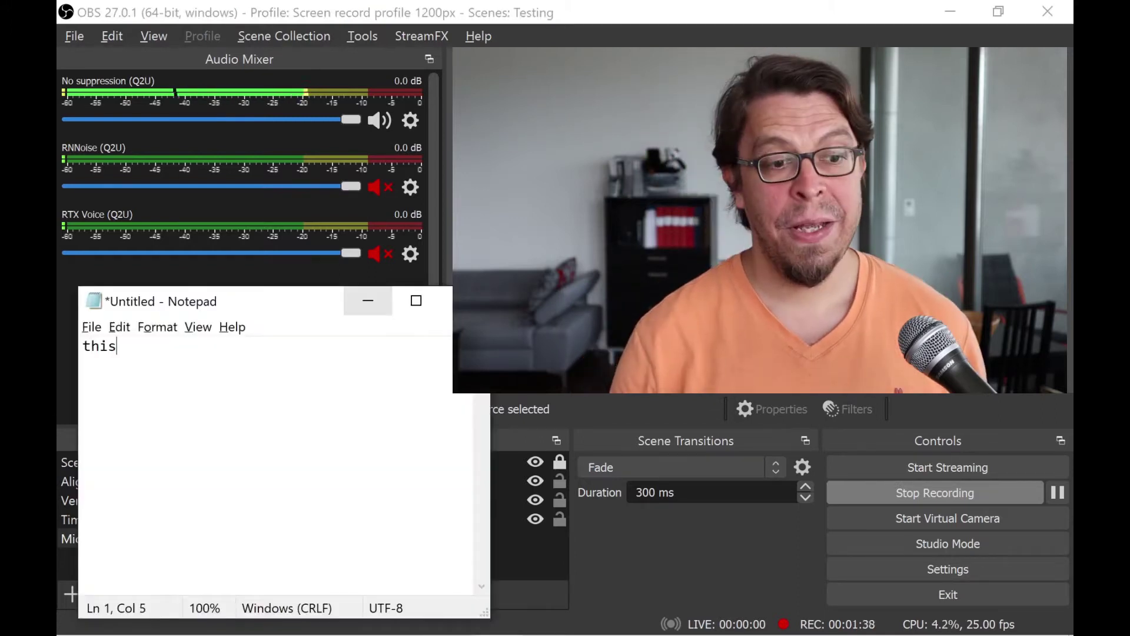
# Type the massive-noise typing sample sentence, then start a second line 'this is a typing sample with typos'.
pyautogui.write('is a ty')
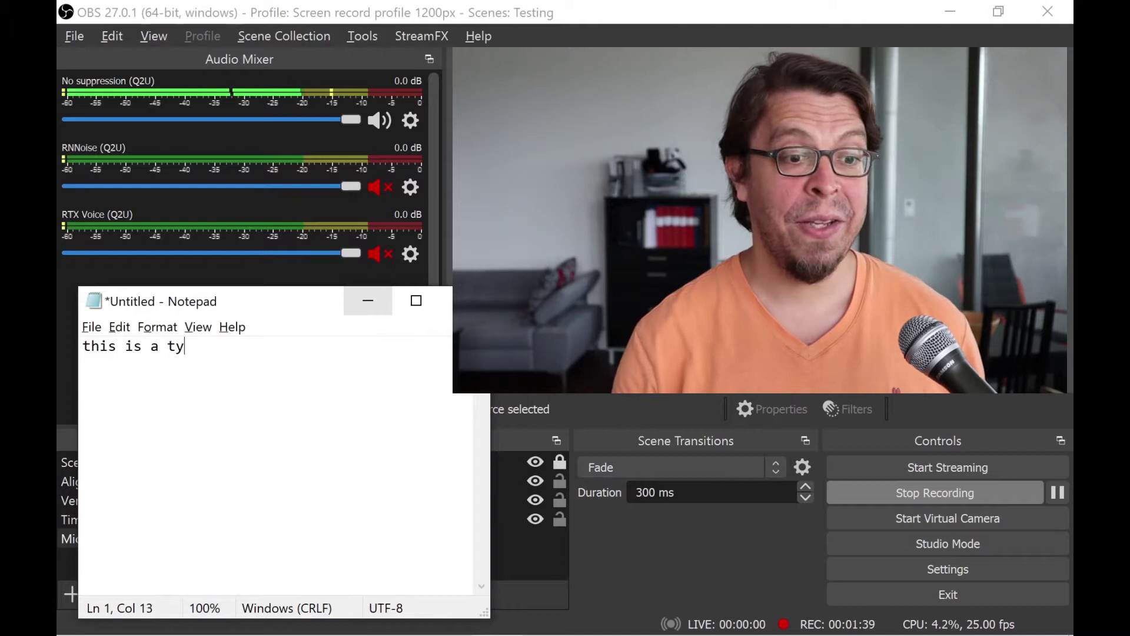
pyautogui.write('picing sam')
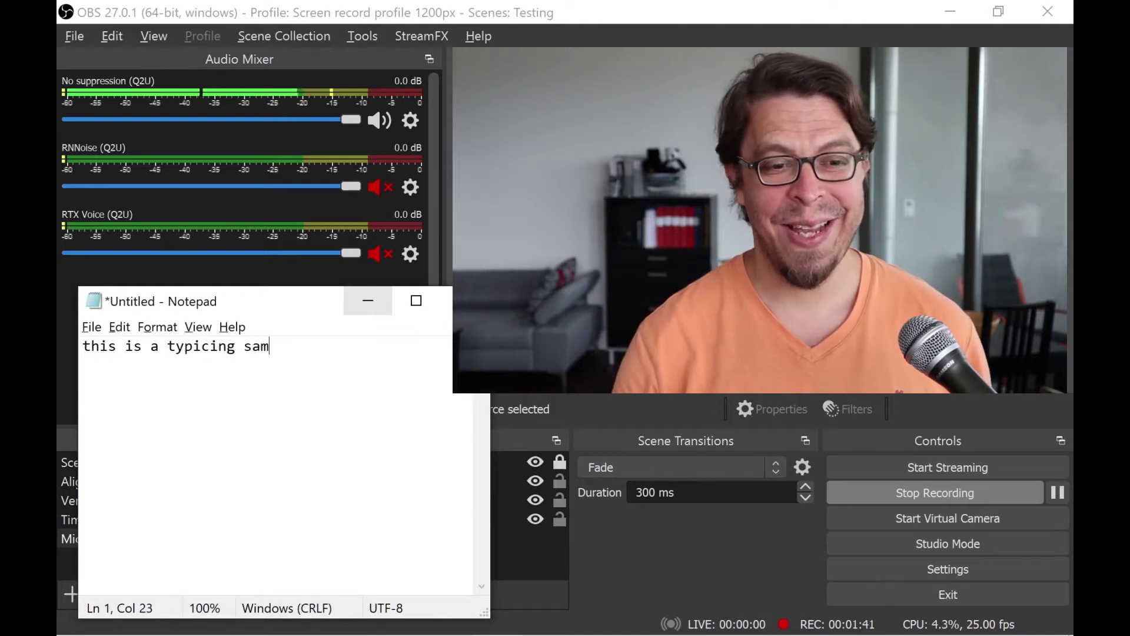
pyautogui.write('ple with massive noise and massive typo')
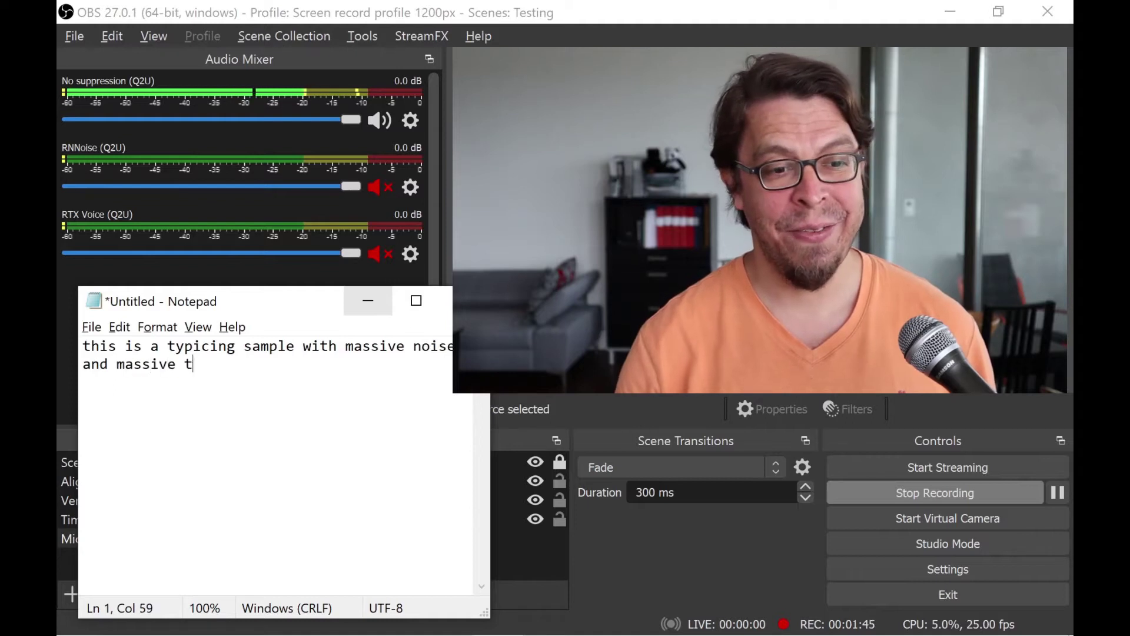
pyautogui.write('s')
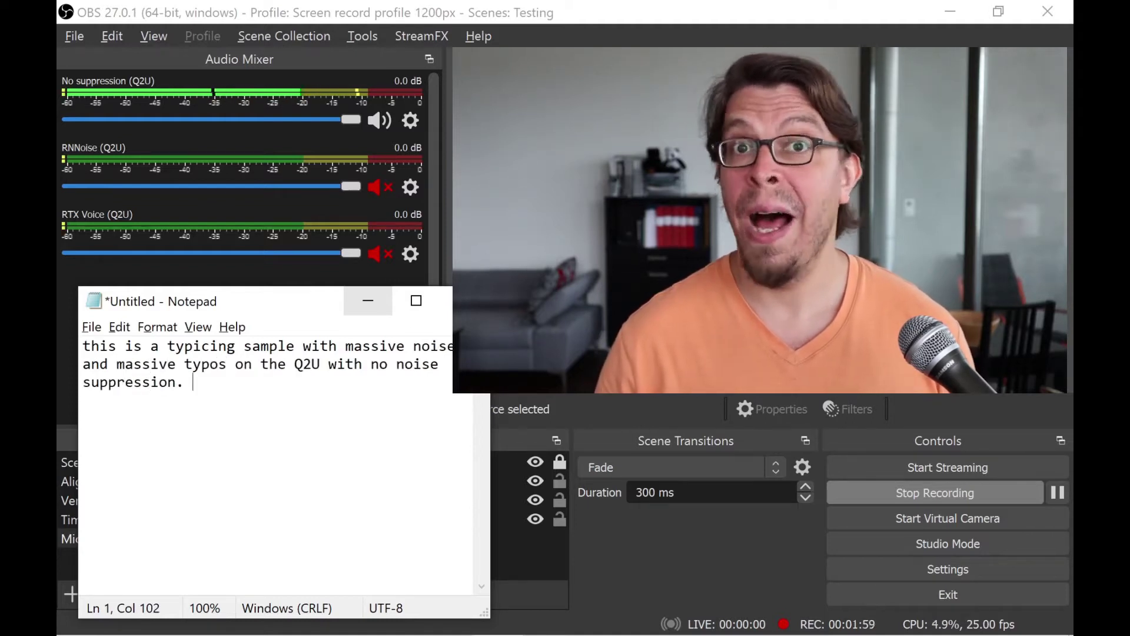
pyautogui.press('Return')
pyautogui.press('Return')
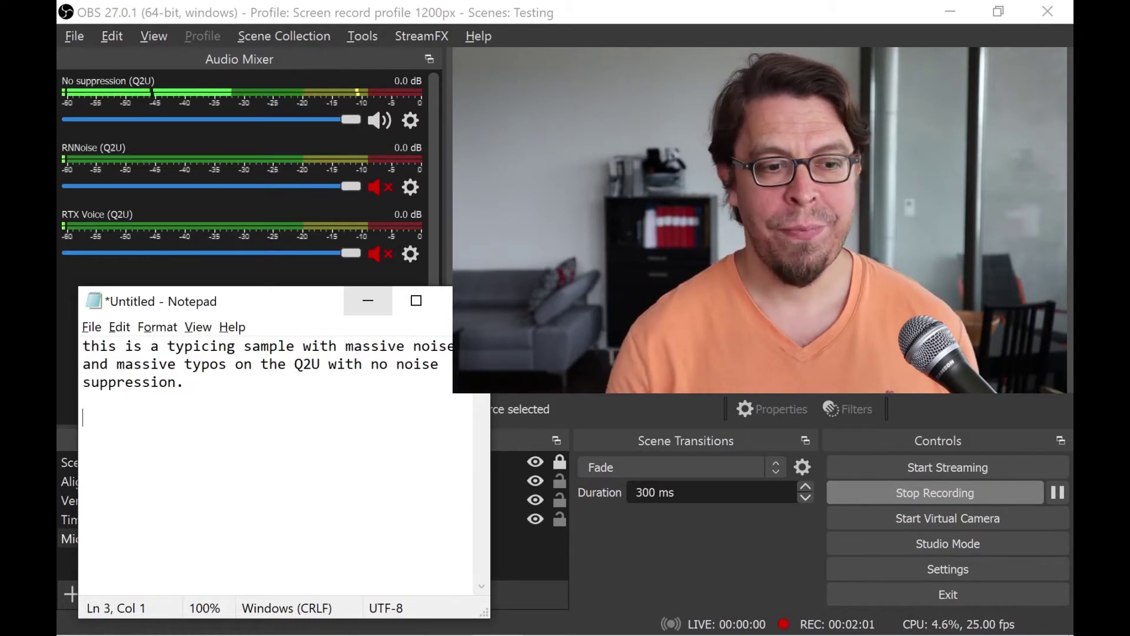
pyautogui.write('this is a')
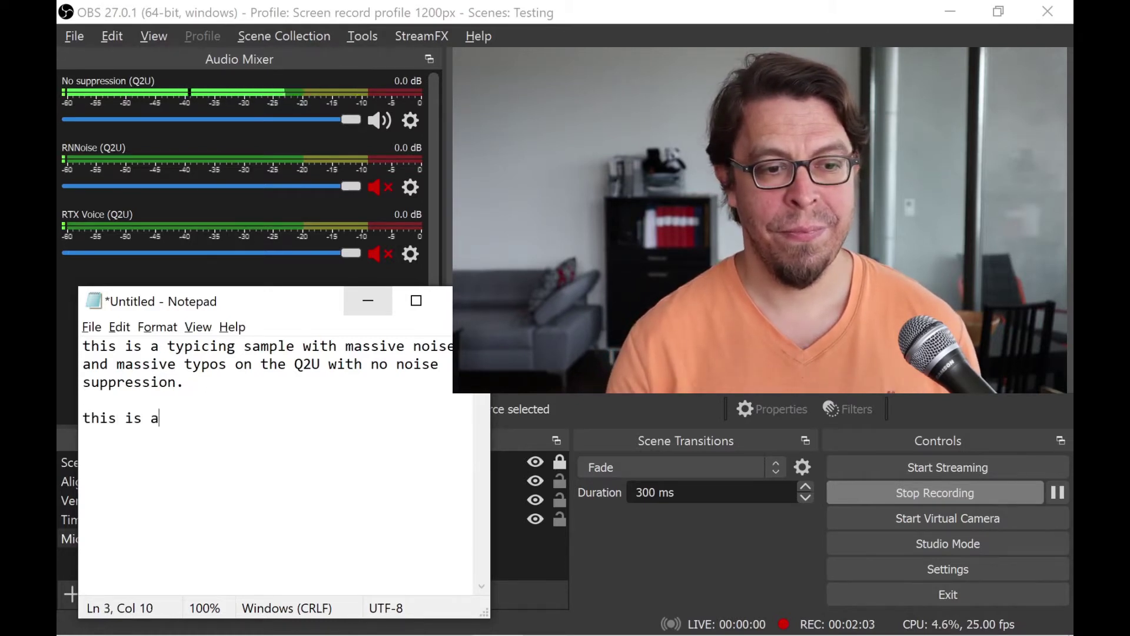
pyautogui.write('typing sample with typ')
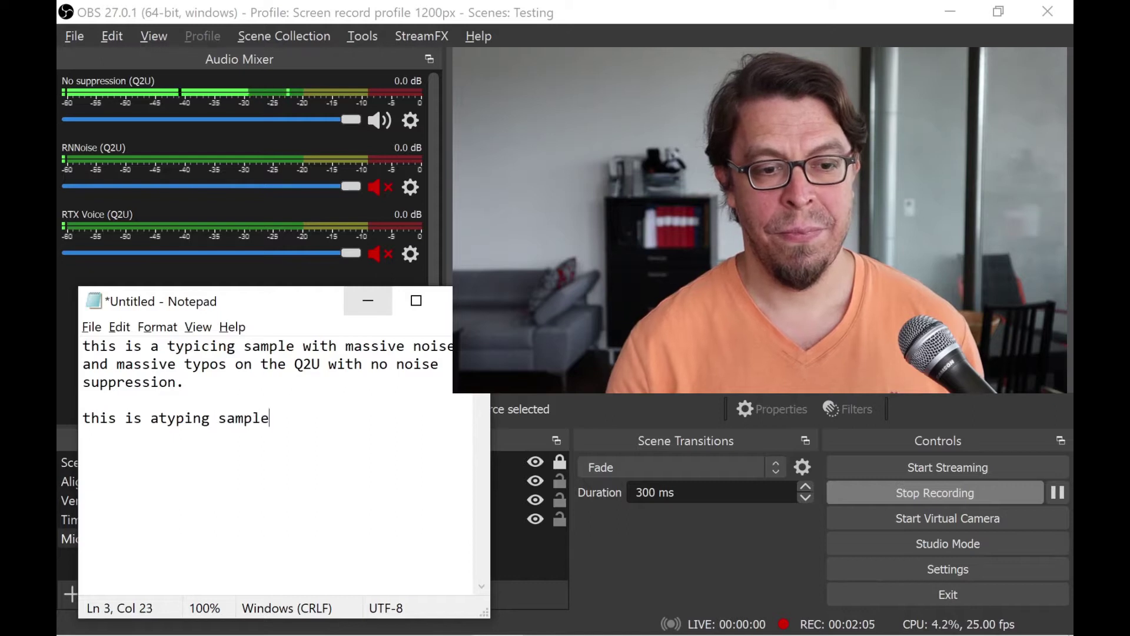
pyautogui.write('os')
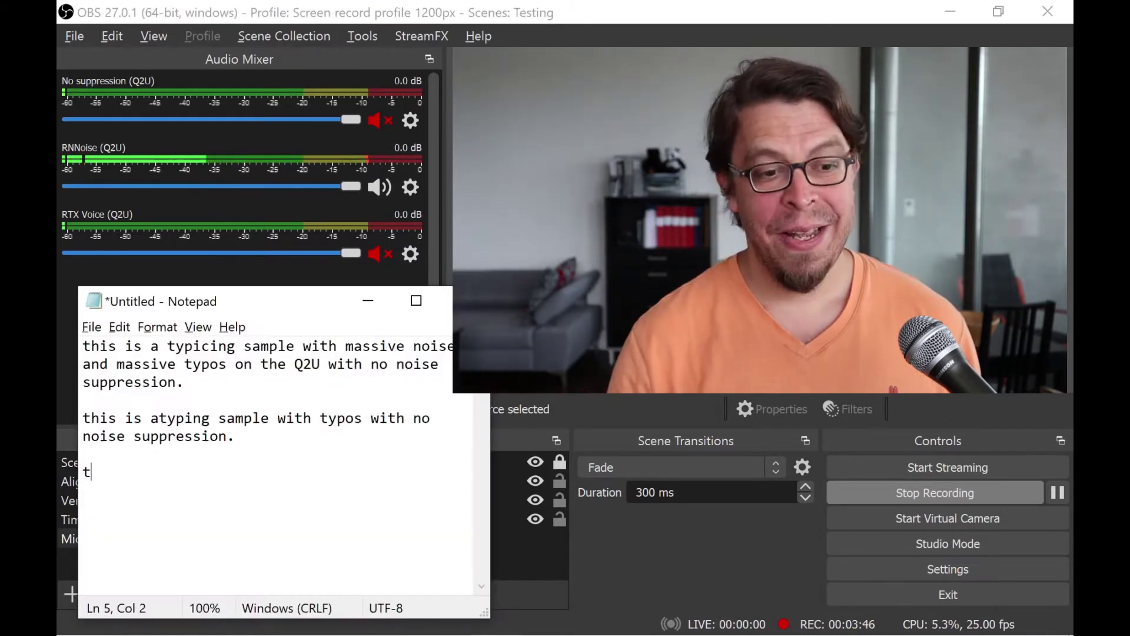
# Type the RNNoise-in-OBS typing test paragraph with 'typing test one two', then start a fresh line.
pyautogui.write('his ')
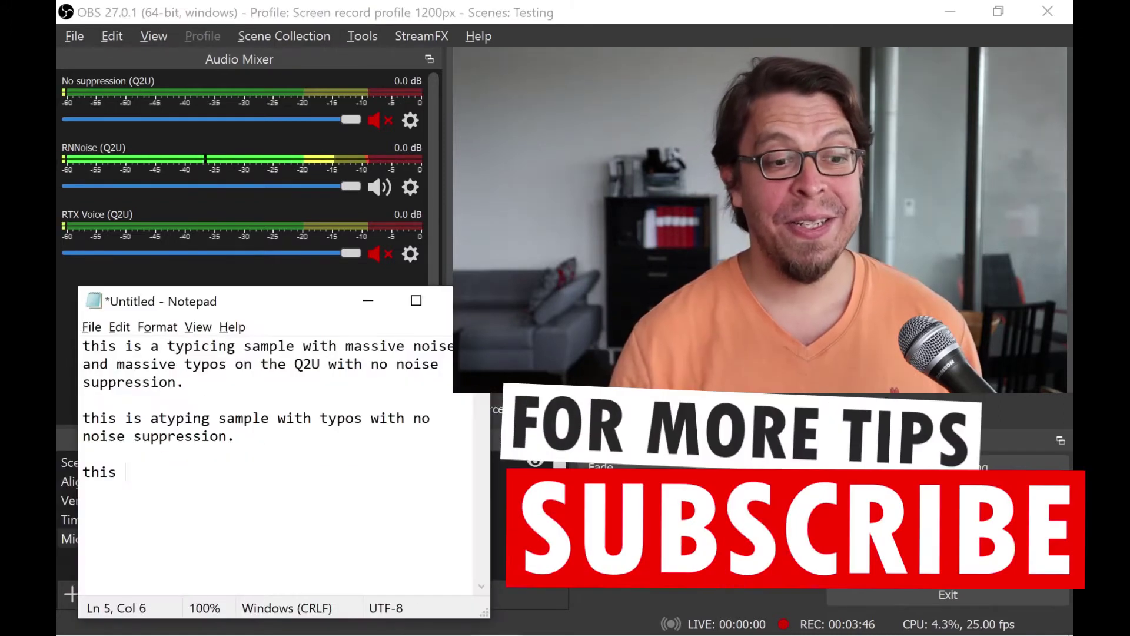
pyautogui.write('is a typing test ')
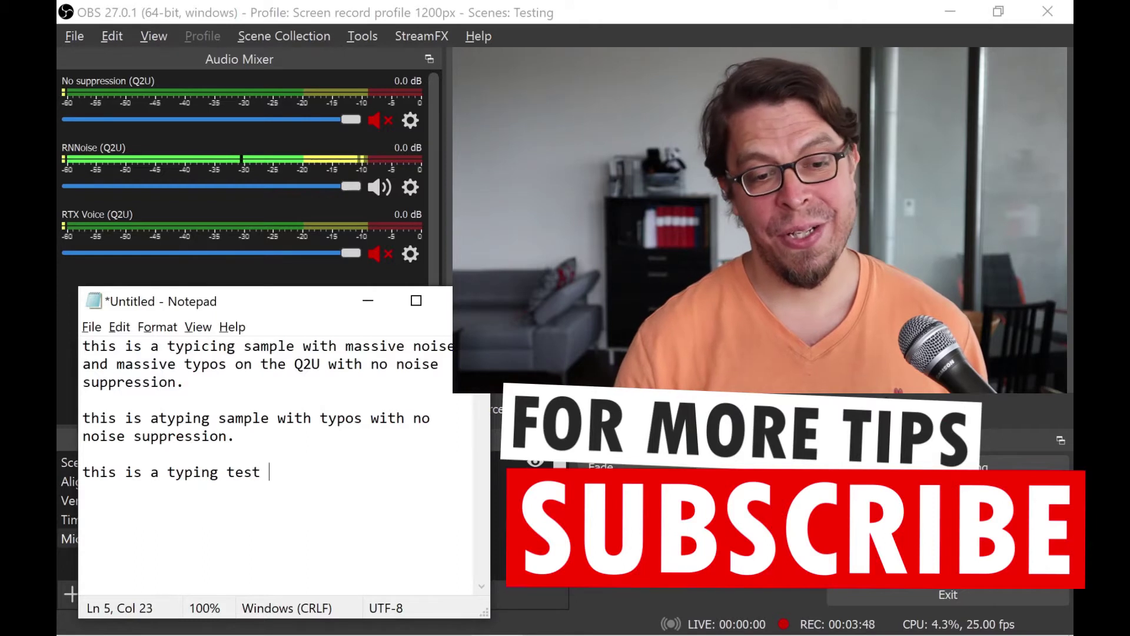
pyautogui.write('uing the RR')
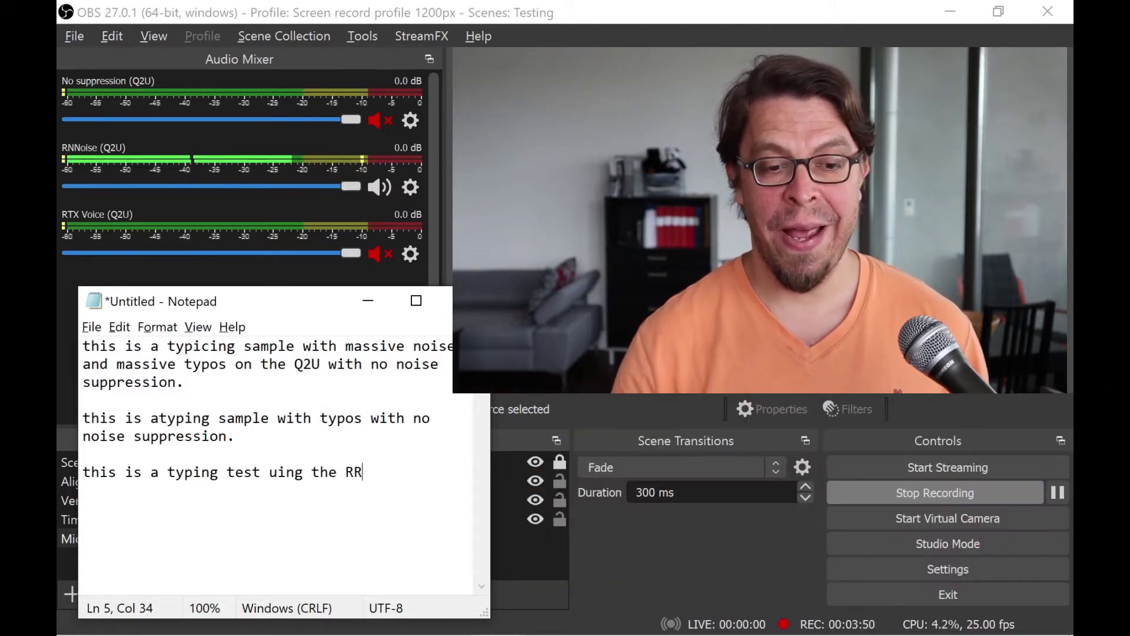
pyautogui.write('Noise filter in ')
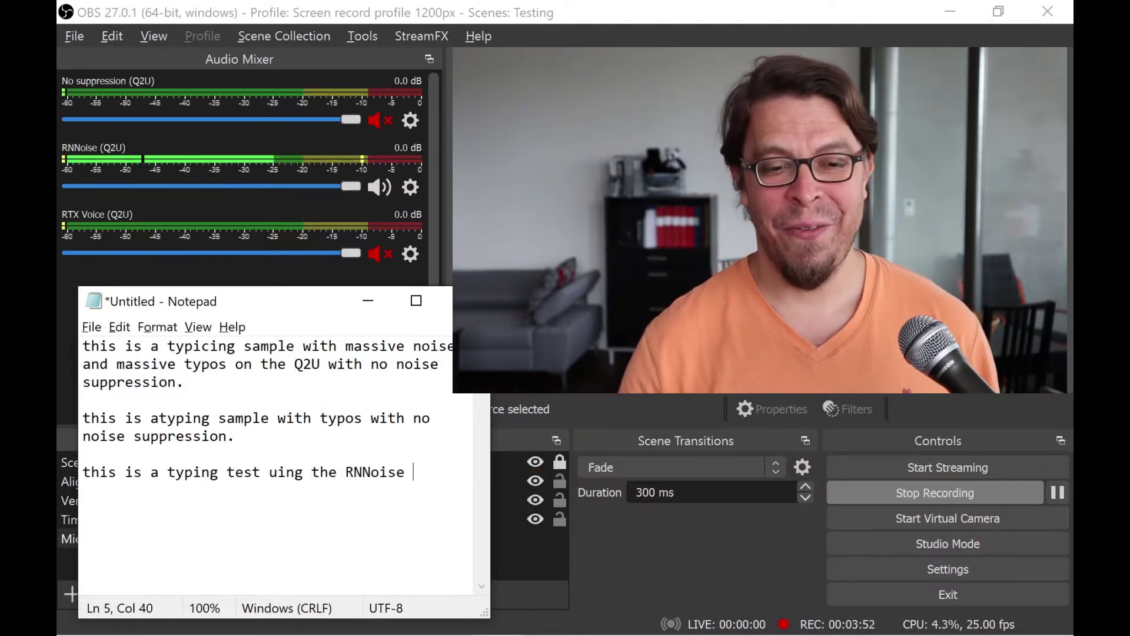
pyautogui.write('OBS with massigve bg noise and  also typo')
pyautogui.write('s of course. typing test one two typing the teo')
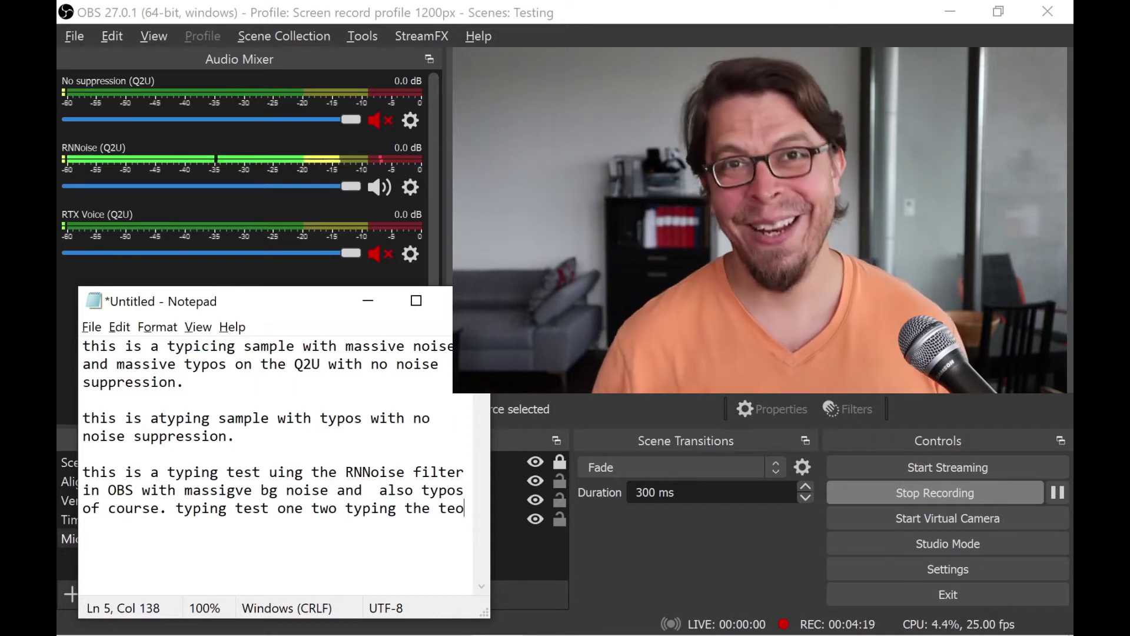
pyautogui.press('Return')
pyautogui.press('Return')
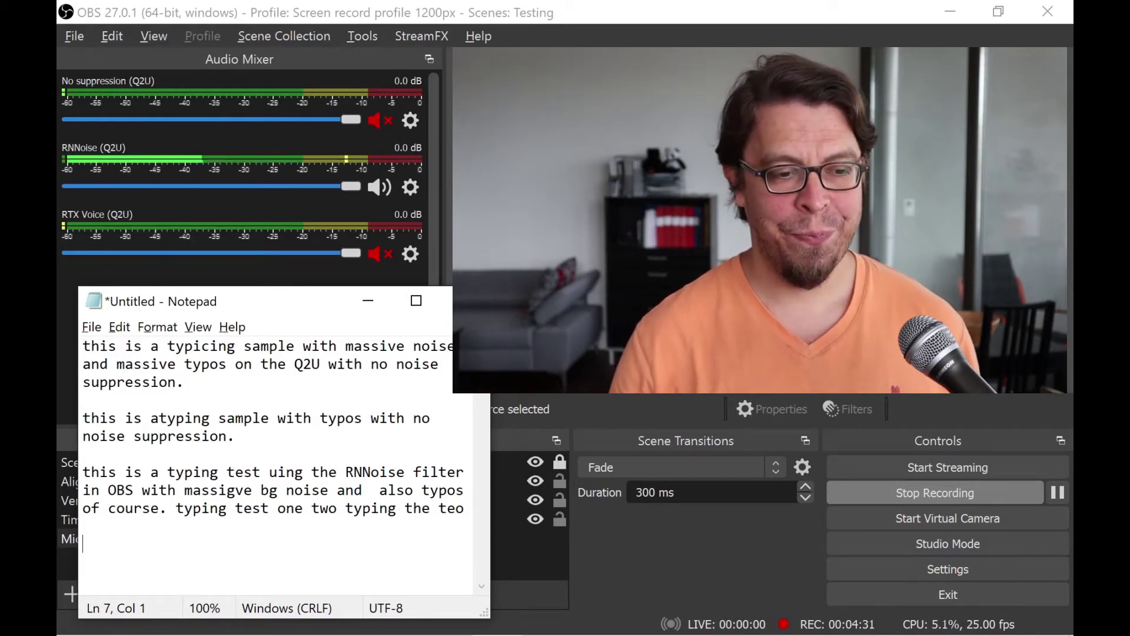
# Type 'tying test with RNNoise whilte not speaking. testing one two.' as a new line.
pyautogui.write('tying test with RNNoise whilte not speaking. testing one tw')
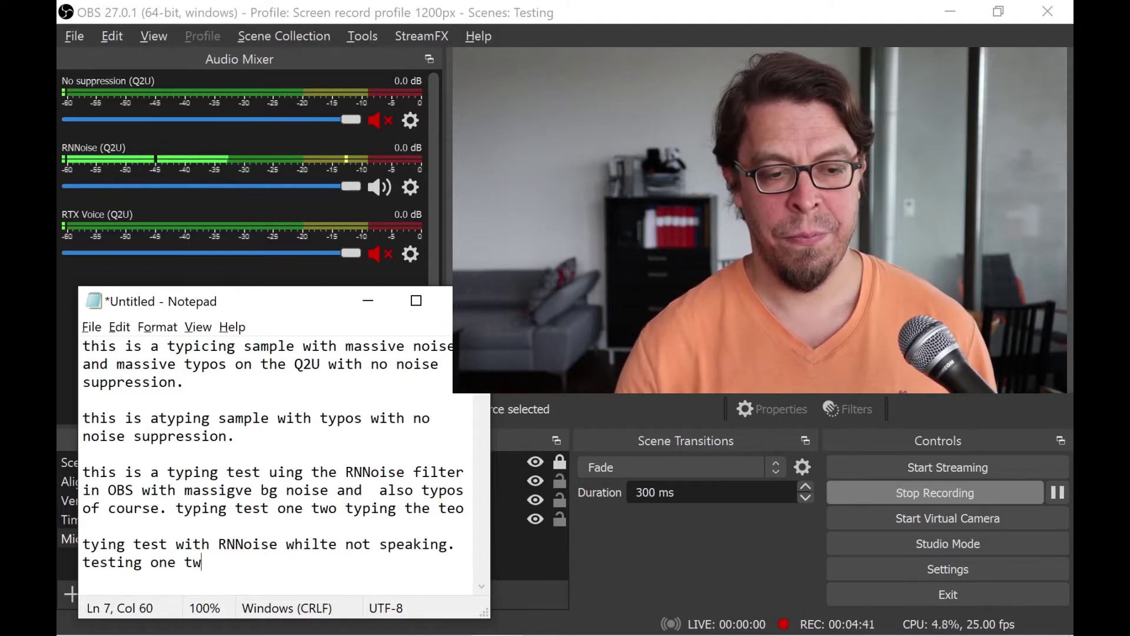
pyautogui.write('o.')
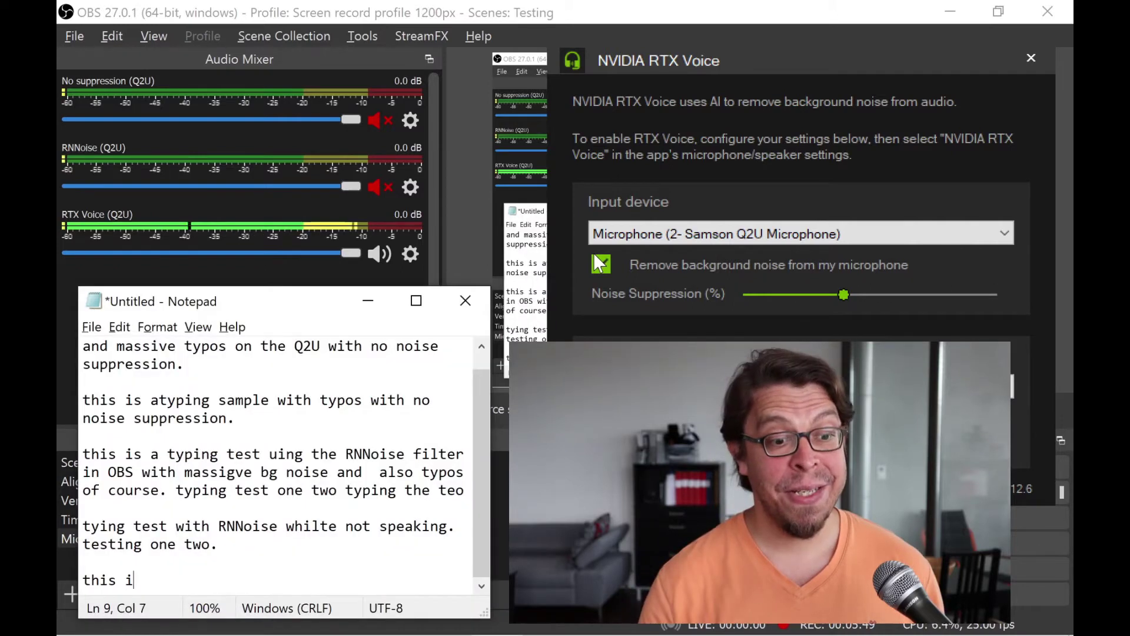
# Log the RTX Voice at one-third-bar typing test, then type 'this a typing test of the RTX voice app. testing one two.'.
pyautogui.write('s a typing test with')
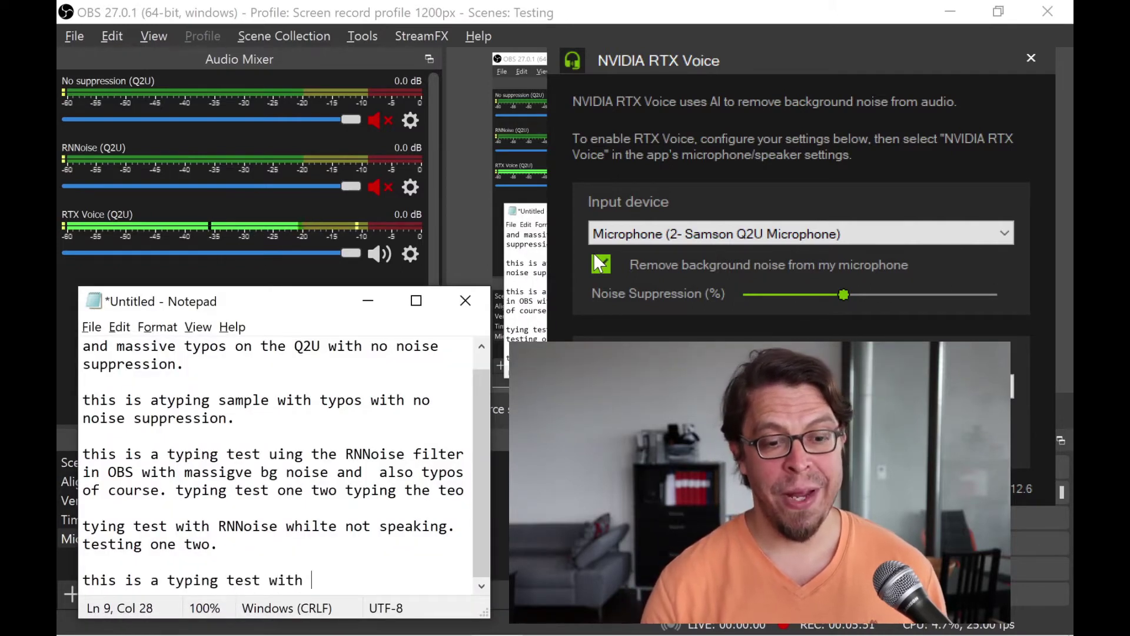
pyautogui.write(' RTX Voice at one third of')
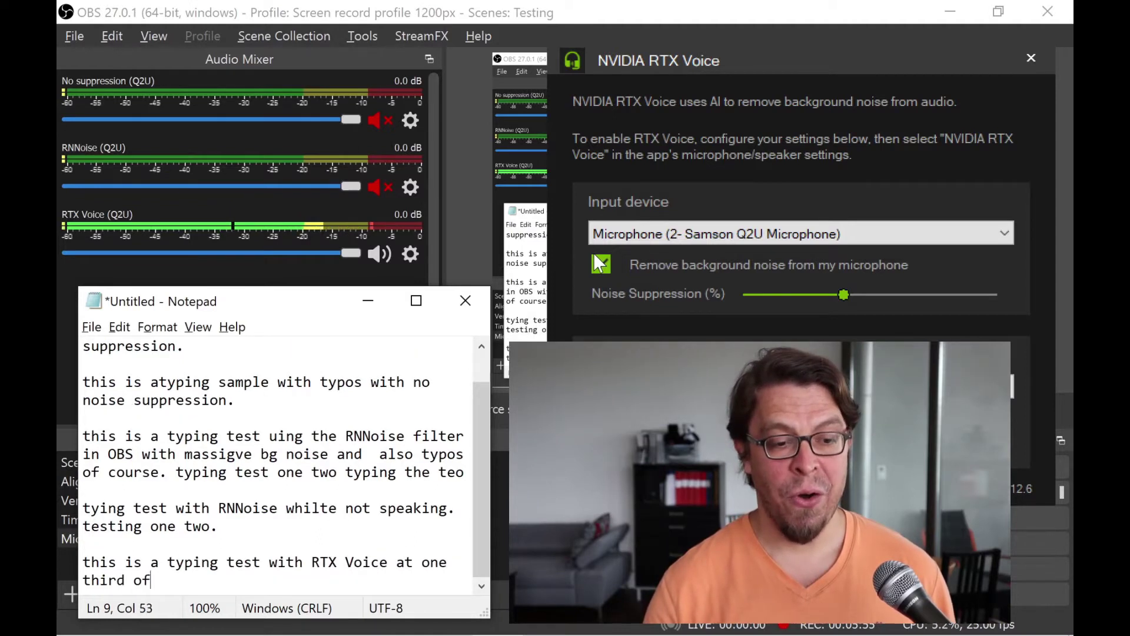
pyautogui.write(' the bar. typi')
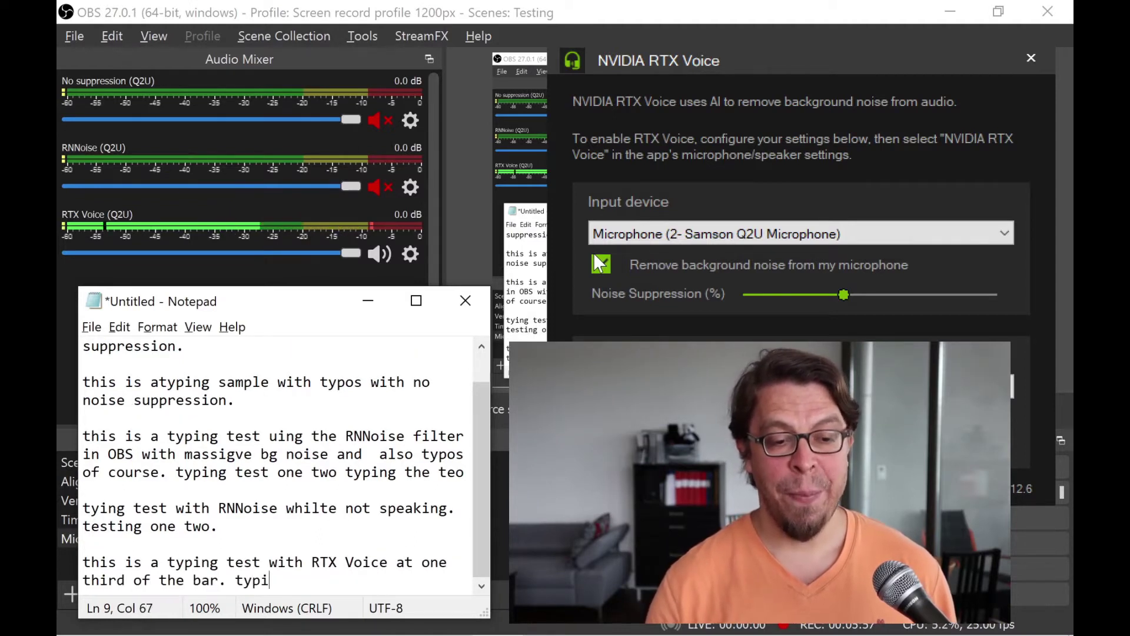
pyautogui.write('ng test one two.')
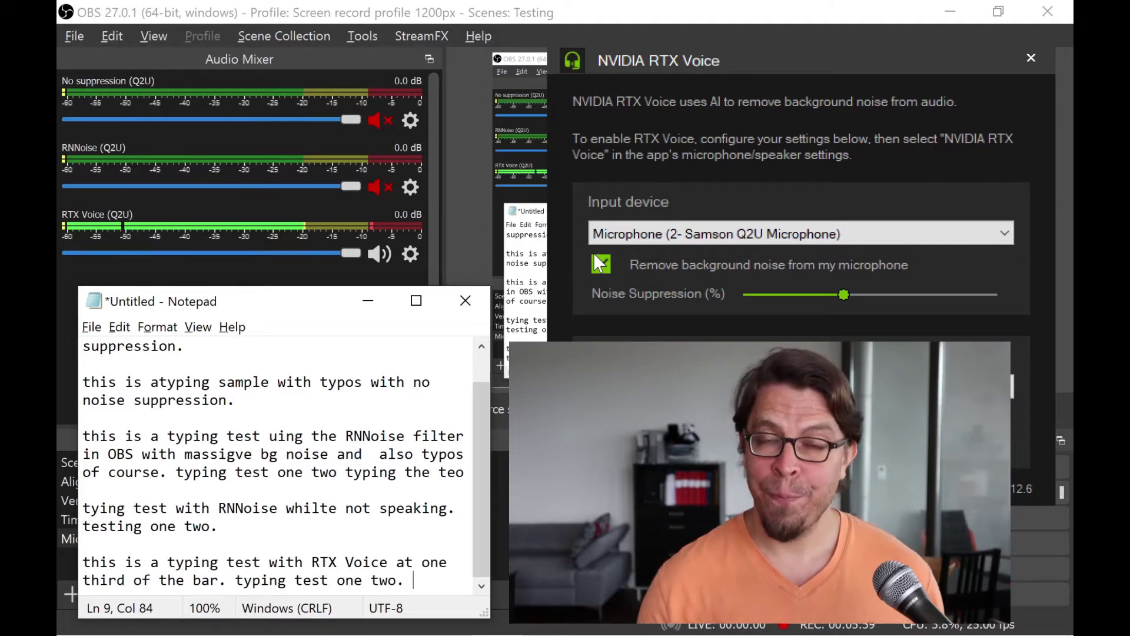
pyautogui.press('Return')
pyautogui.press('Return')
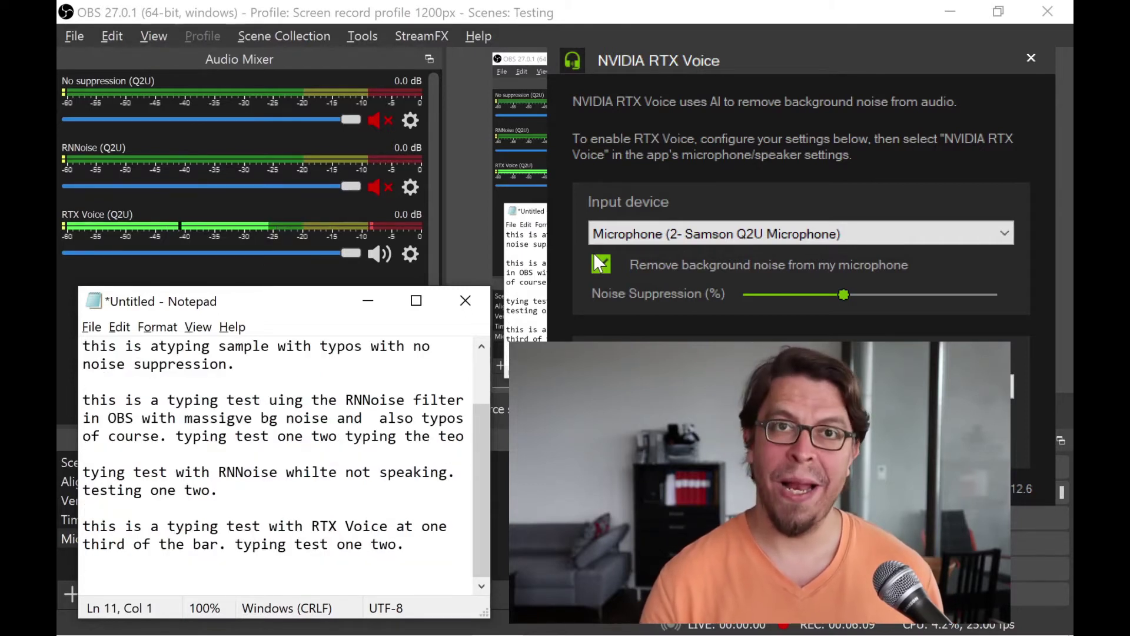
pyautogui.write('this a typing test of ')
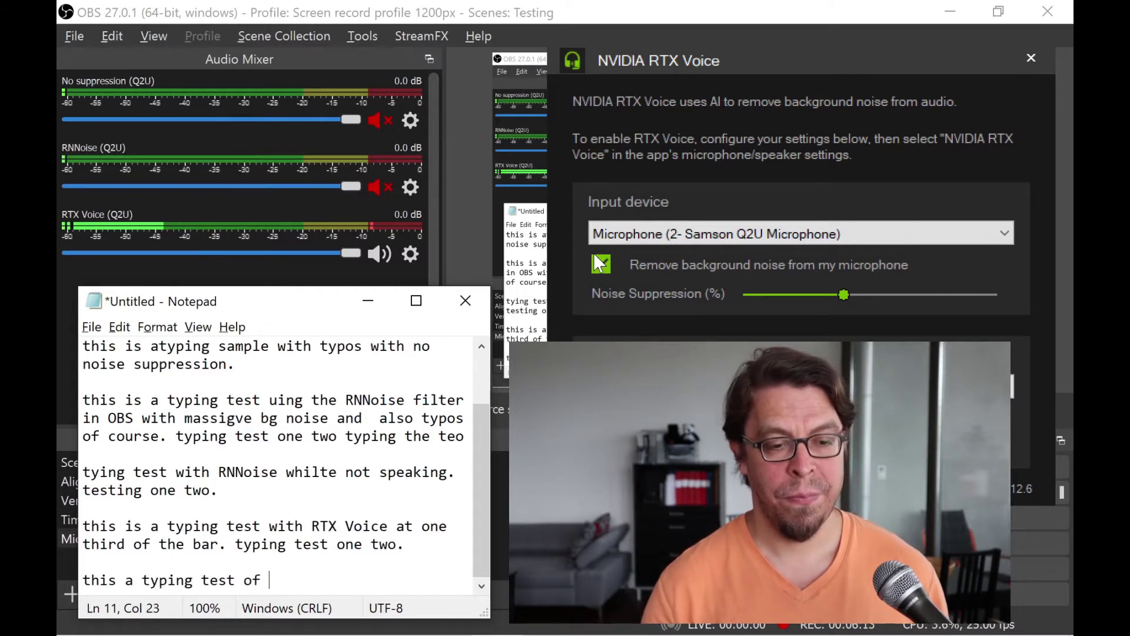
pyautogui.write('the RTX voi')
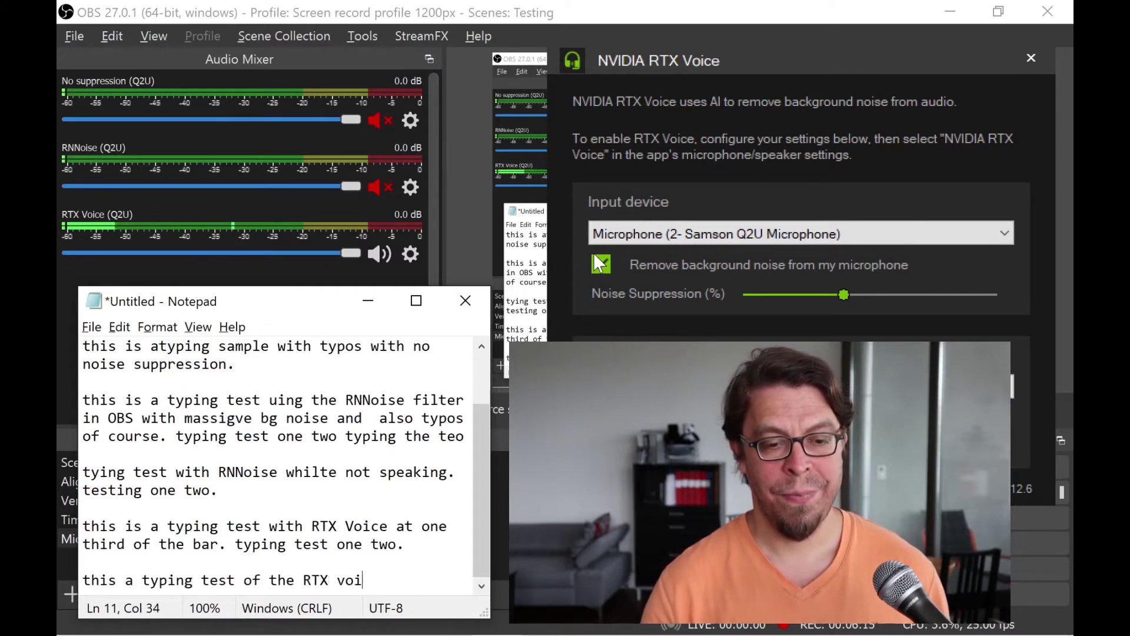
pyautogui.write('ce app. tes')
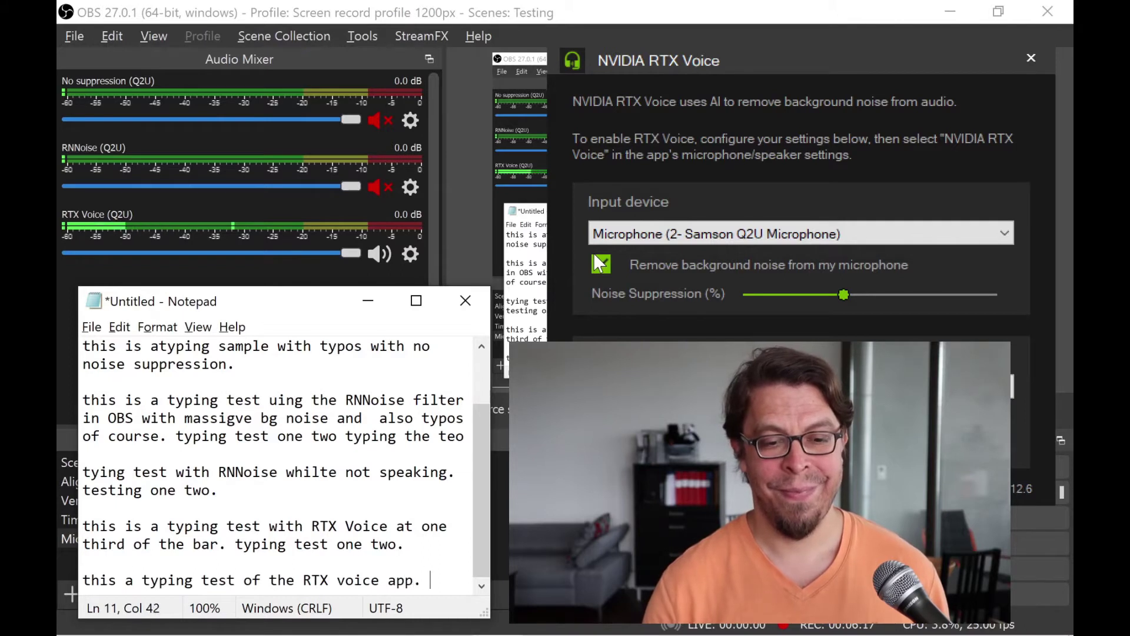
pyautogui.write('ting one two.')
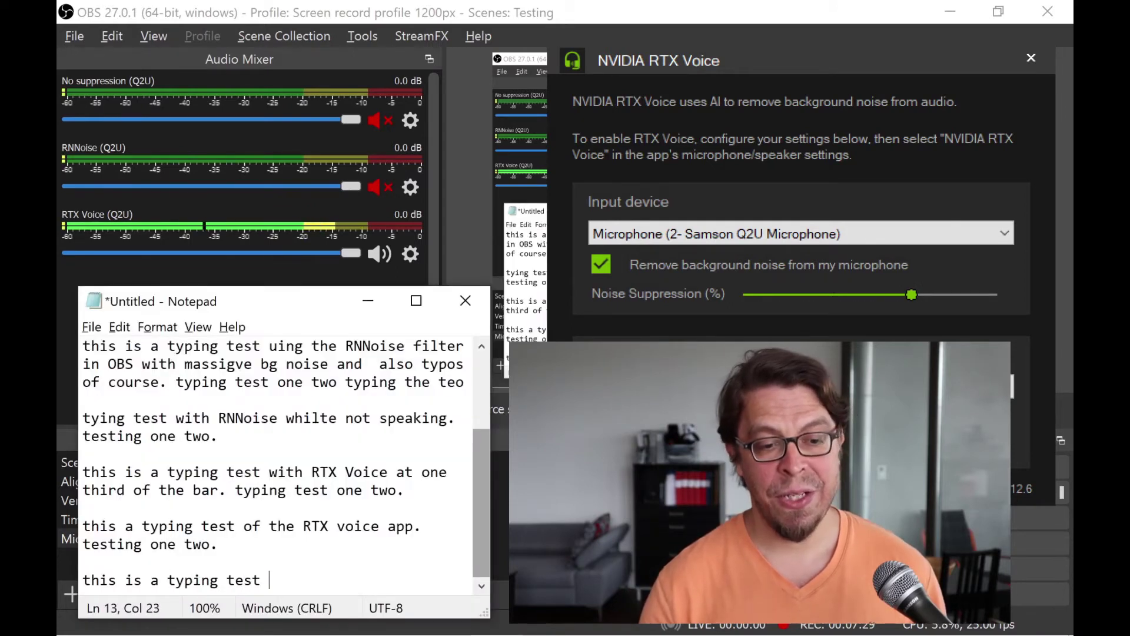
# Log the RTX Voice 2/3-bar typing test, then type 'this is a typing test with RTX Voice. testing one two.'.
pyautogui.write('Voi')
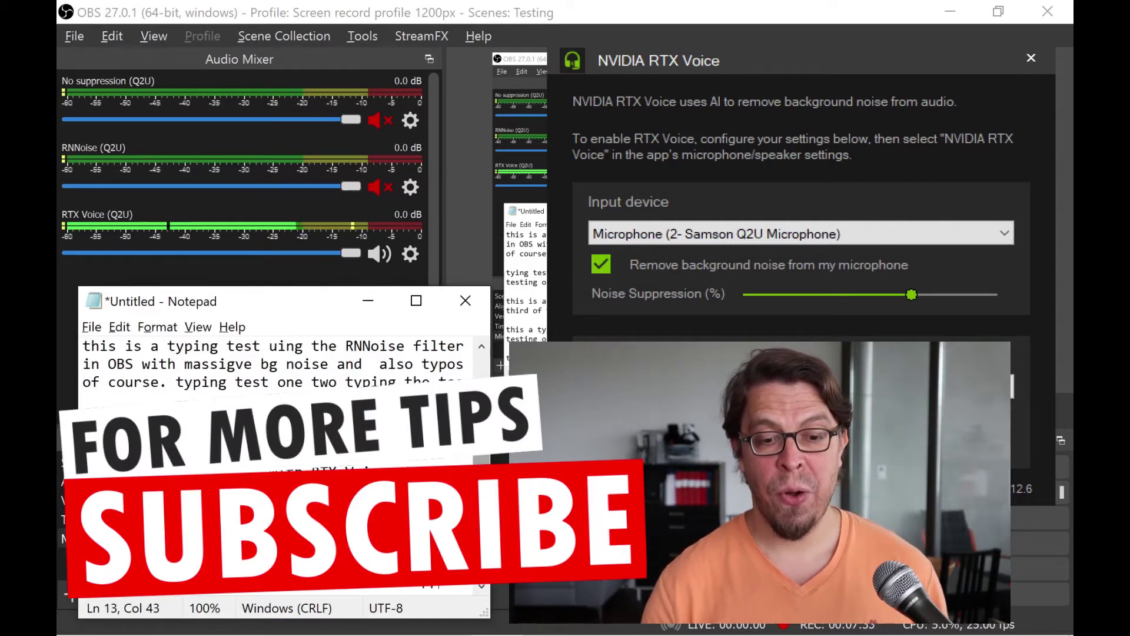
pyautogui.write('ice t')
pyautogui.write('/3')
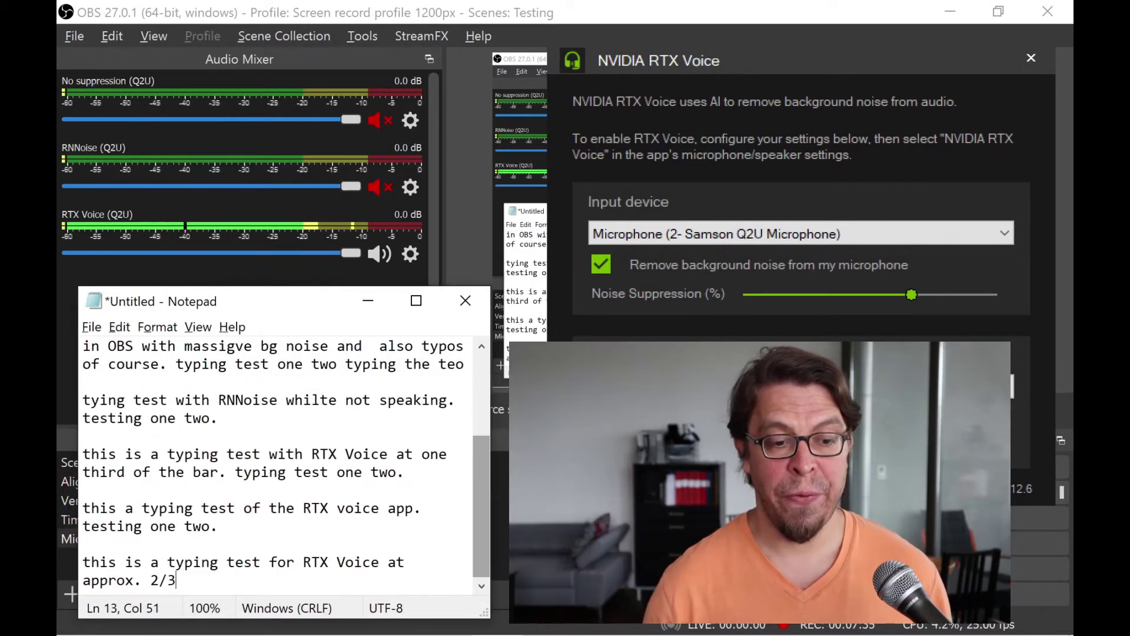
pyautogui.write(' of the bar. ')
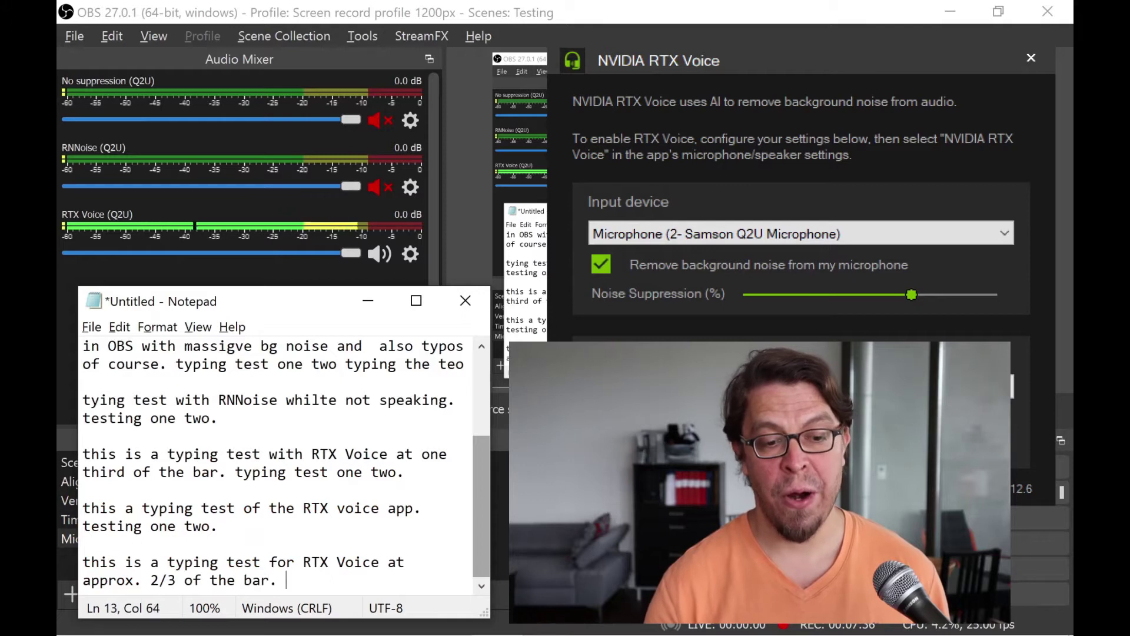
pyautogui.write('yting ts')
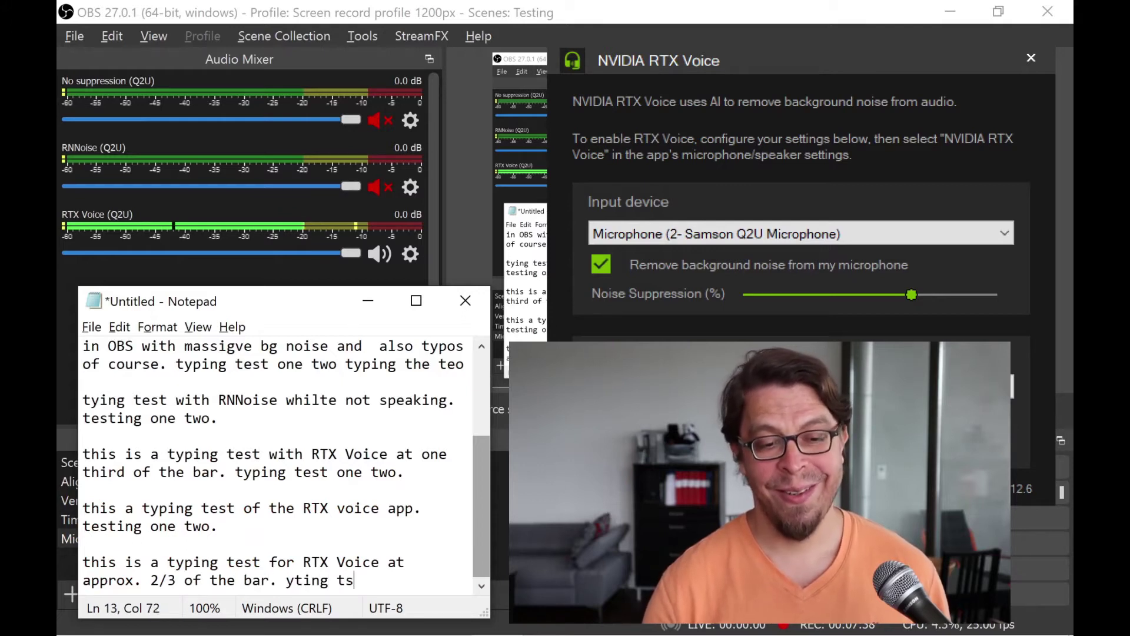
pyautogui.write('t one two typ')
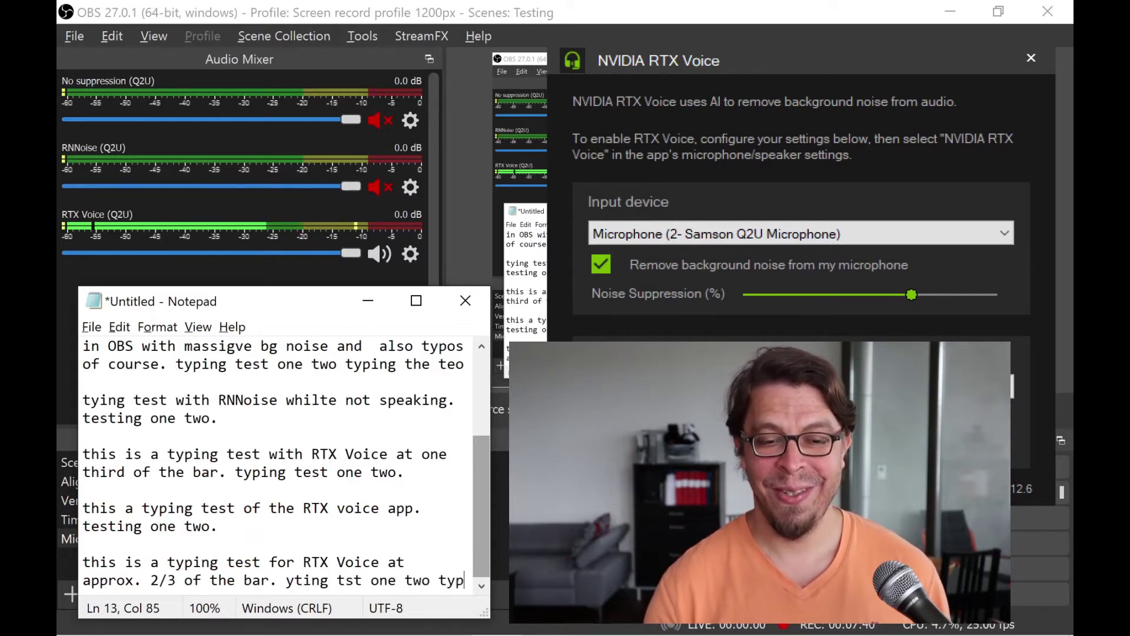
pyautogui.write('ing test.')
pyautogui.press('Return')
pyautogui.press('Return')
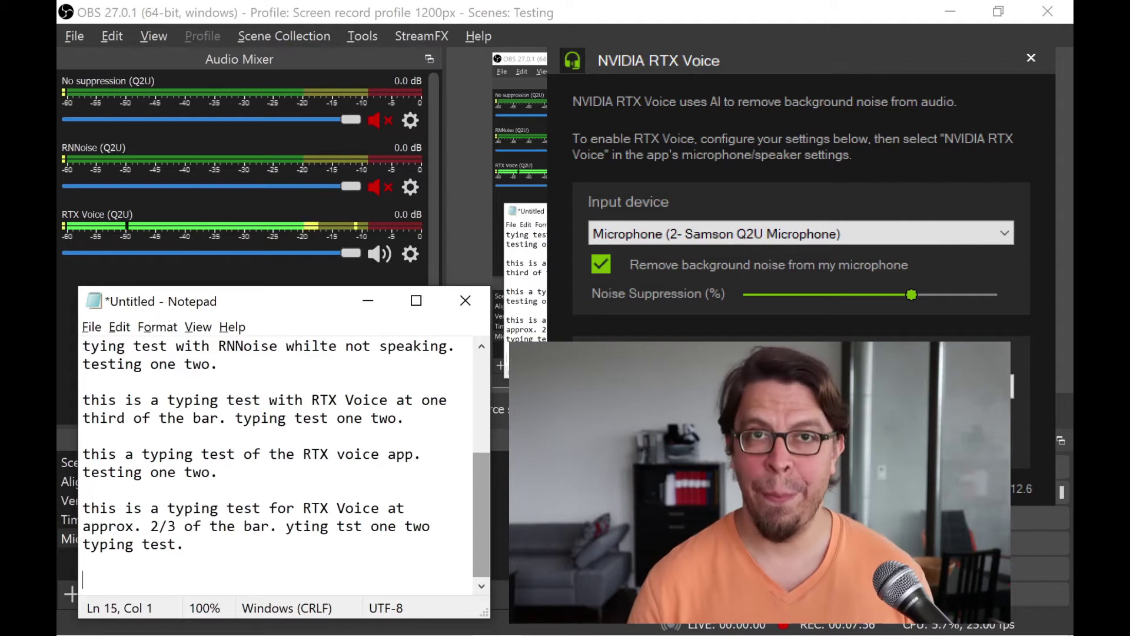
pyautogui.write('this i')
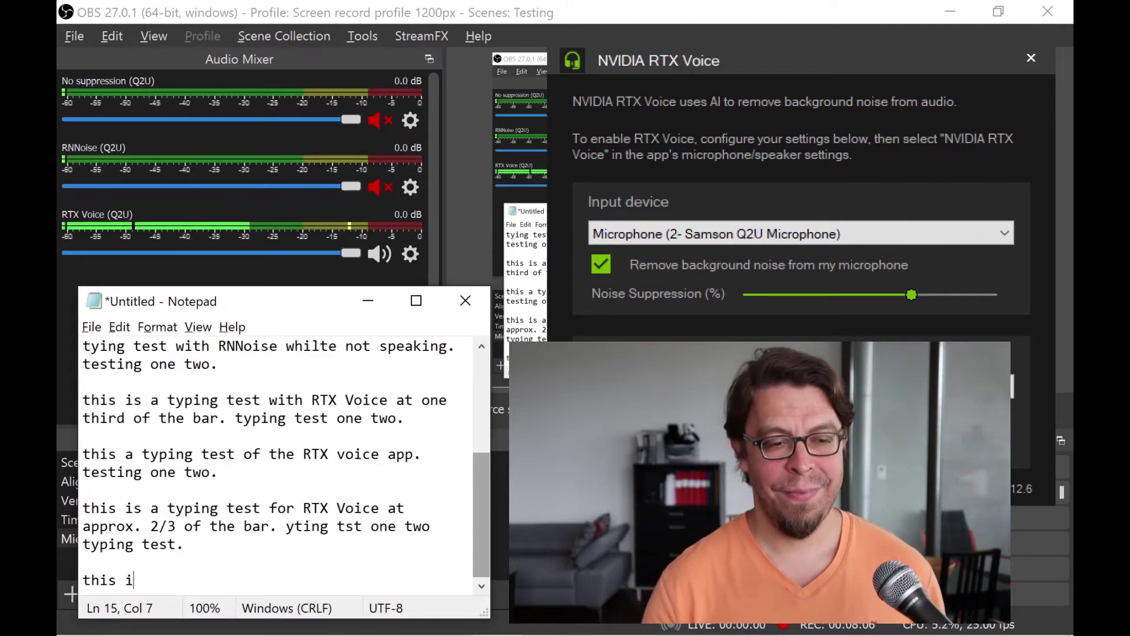
pyautogui.write('s a typing test w')
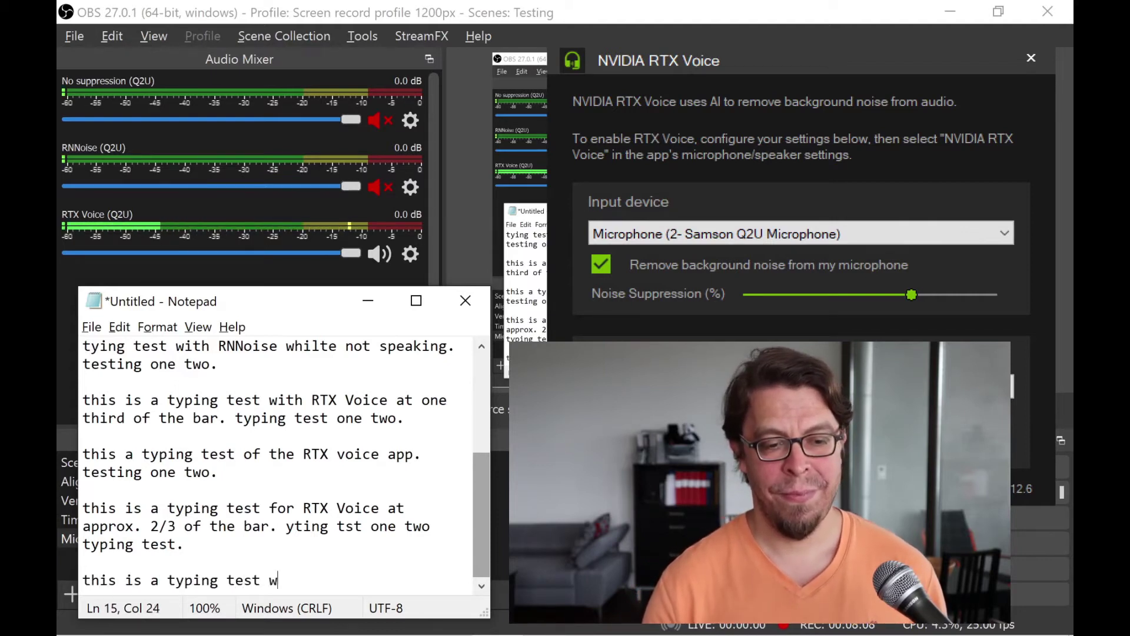
pyautogui.write('ith RTX Voice. testing one')
pyautogui.press('BackSpace')
pyautogui.press('BackSpace')
pyautogui.write('esting one')
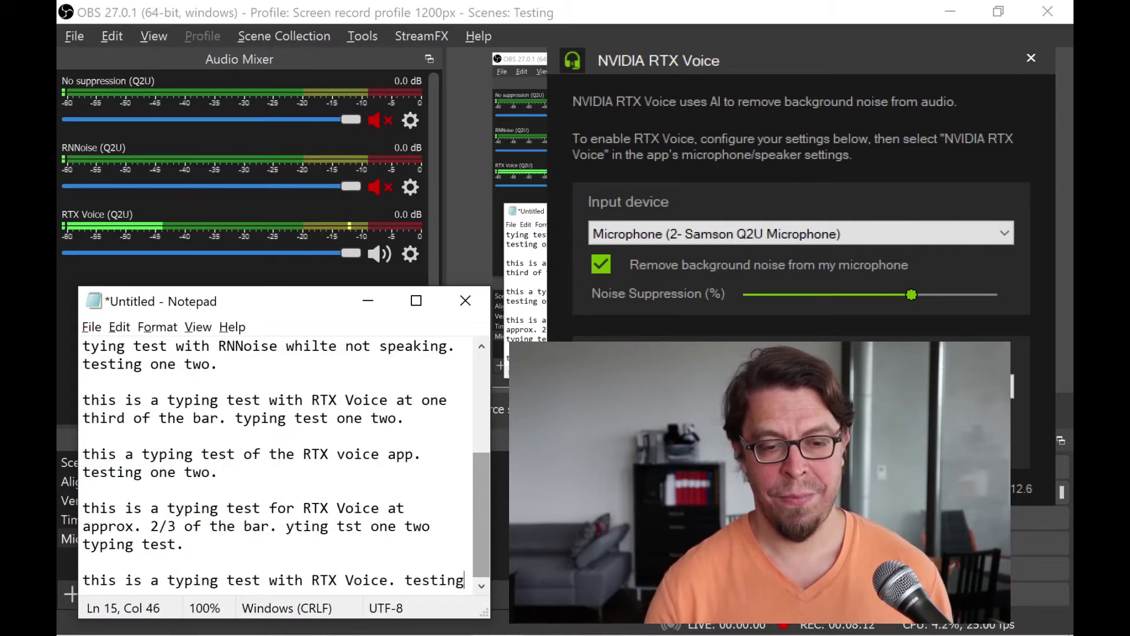
pyautogui.write(' two.')
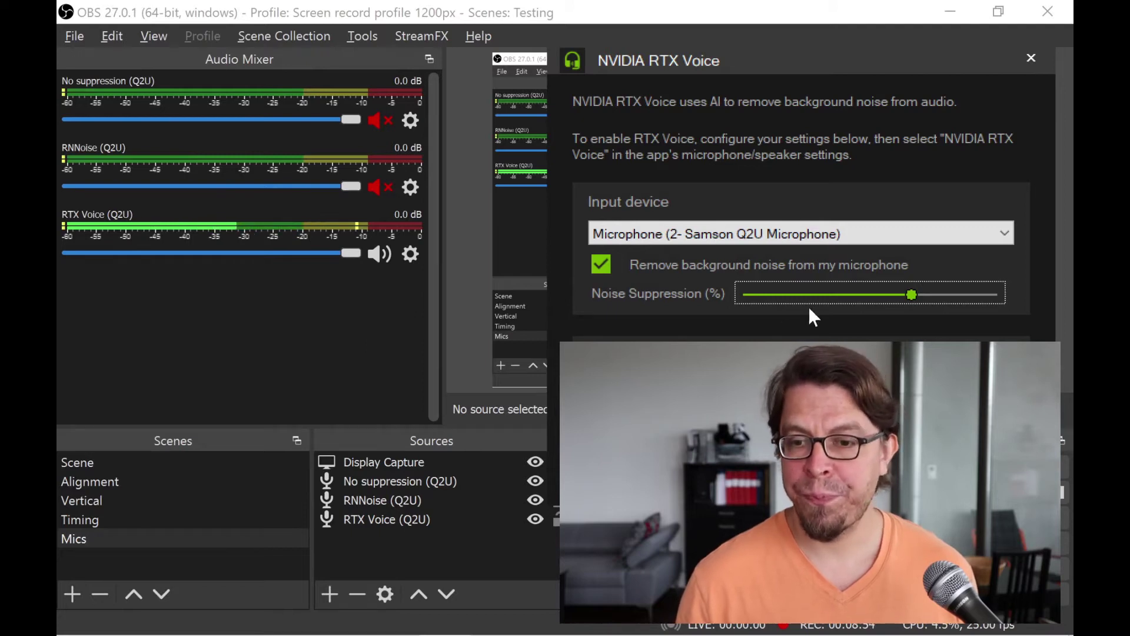
# Drop RTX Voice noise suppression to about one third and mute the RTX Voice source in OBS.
pyautogui.click(830, 297)
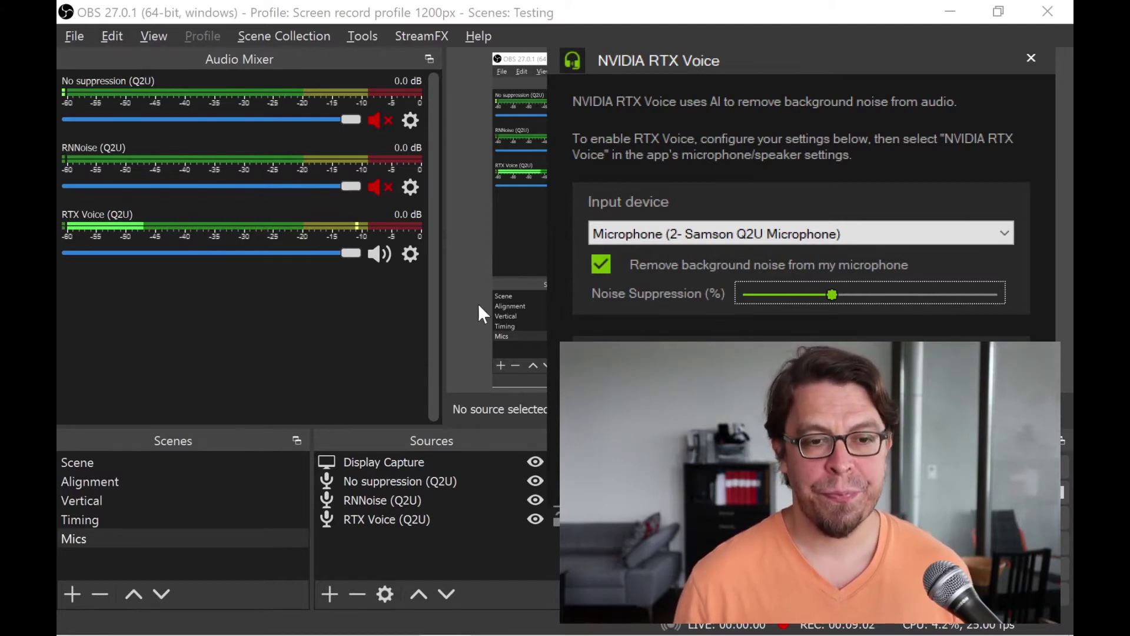
pyautogui.click(379, 258)
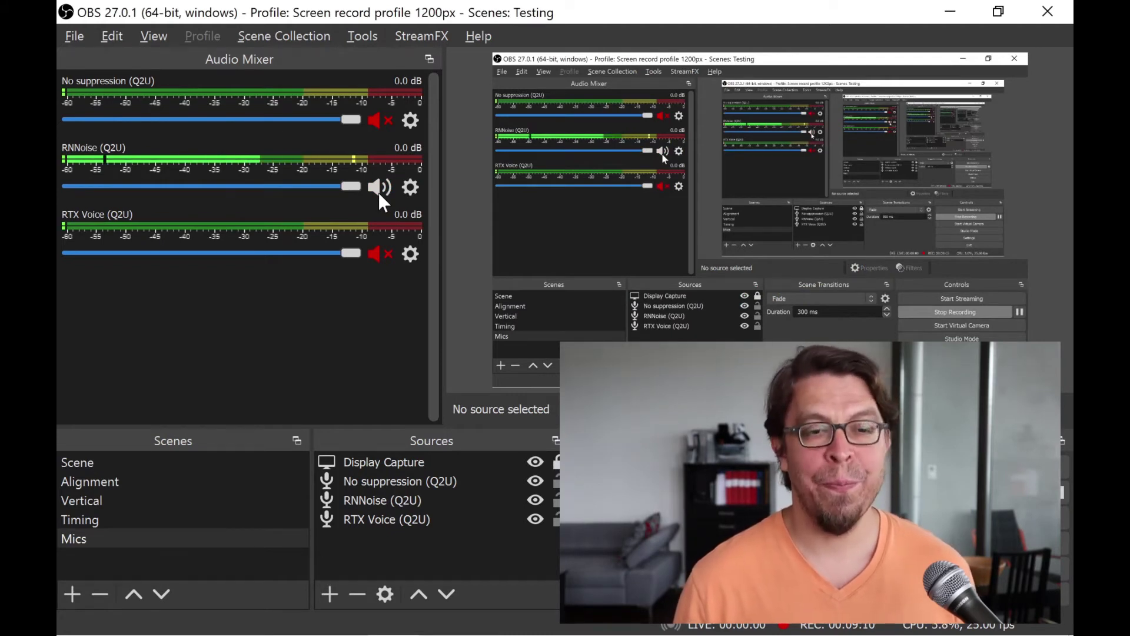
# Unmute the 'No suppression' mic source in the OBS Audio Mixer.
pyautogui.click(378, 121)
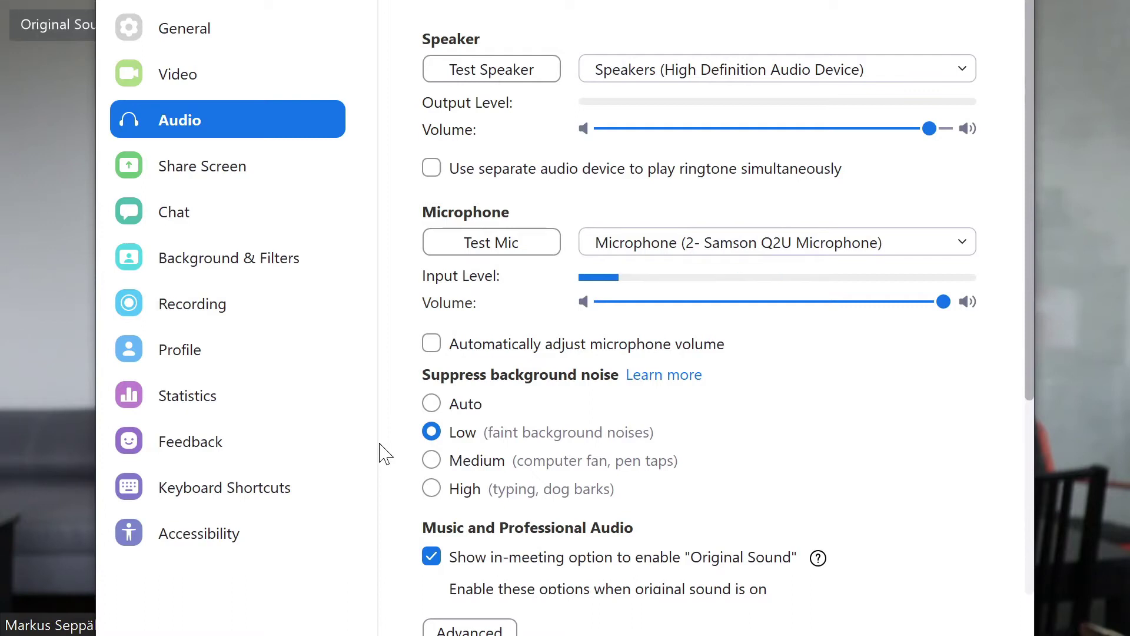
# Change Zoom's Suppress background noise setting through Medium to High.
pyautogui.press('Down')
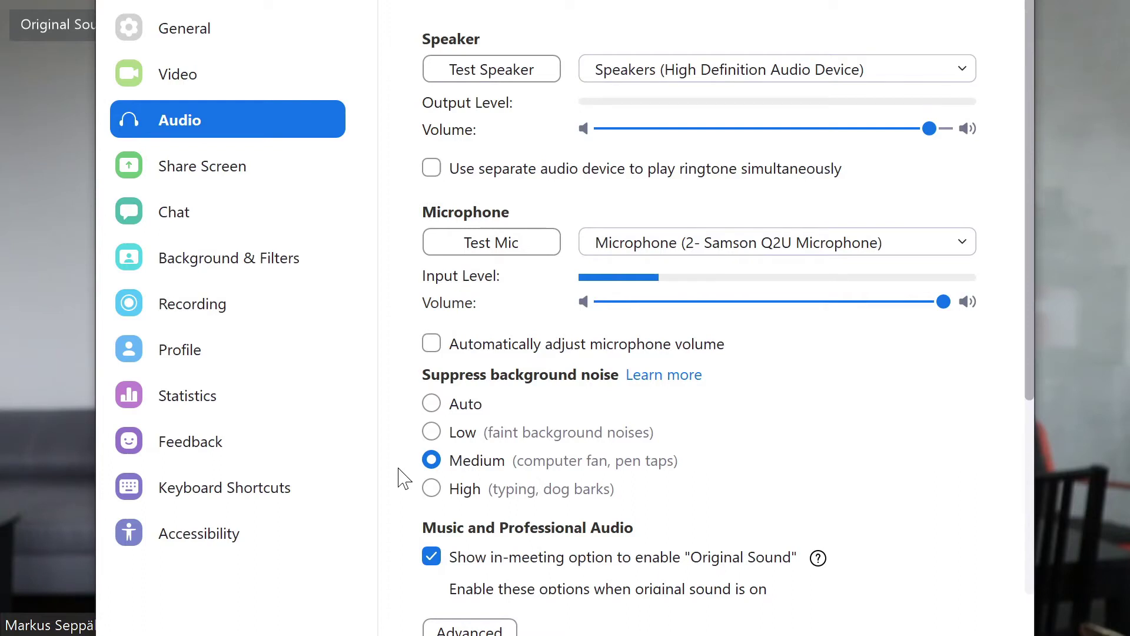
pyautogui.click(396, 490)
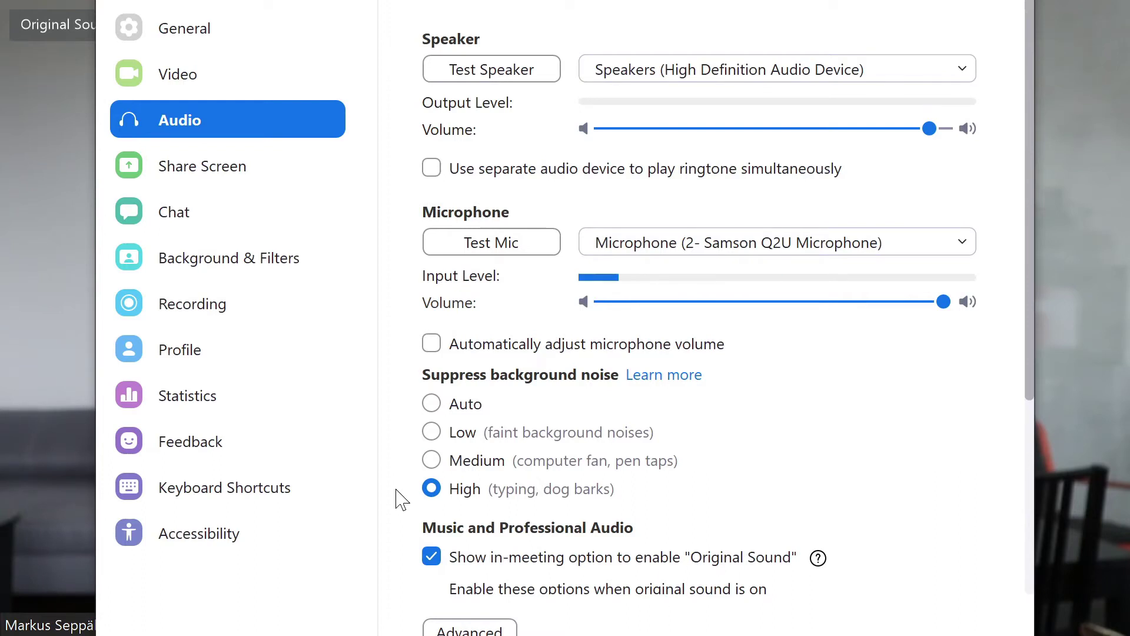